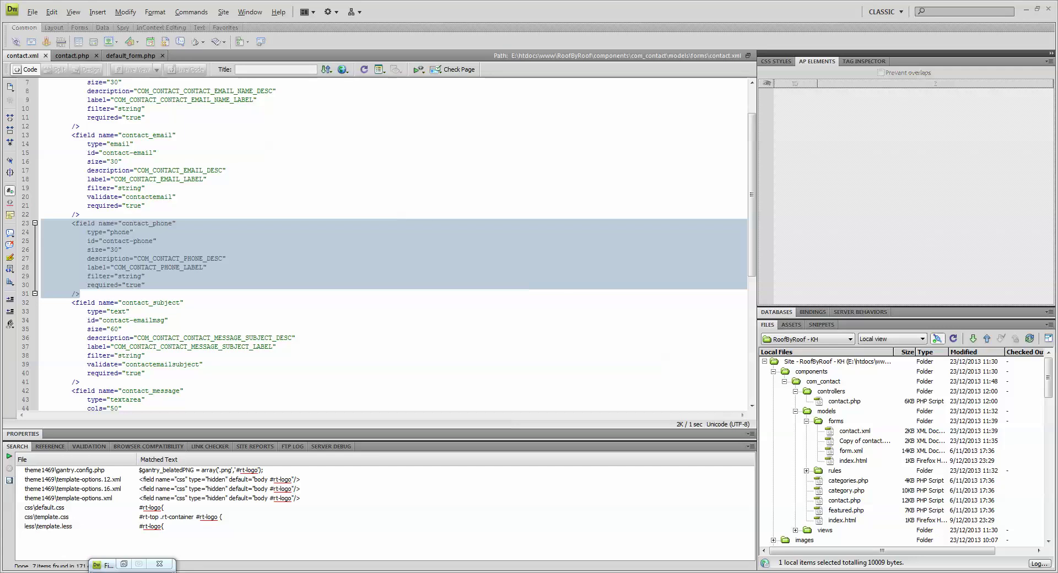
left_click(79, 294)
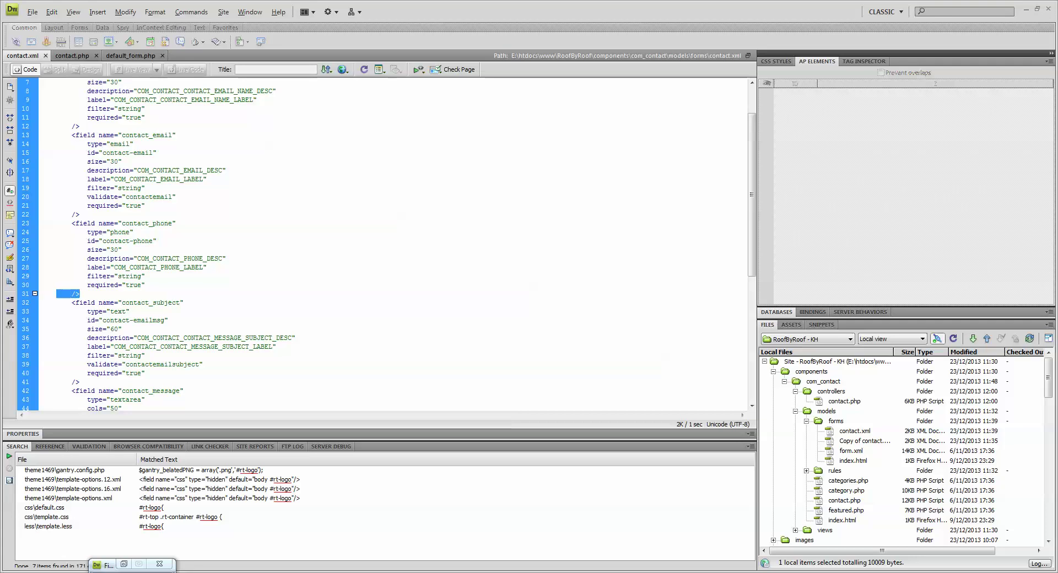
key("shift+Up")
key("shift+Up")
key("shift+Up")
key("shift+Up")
key("shift+Up")
key("shift+Up")
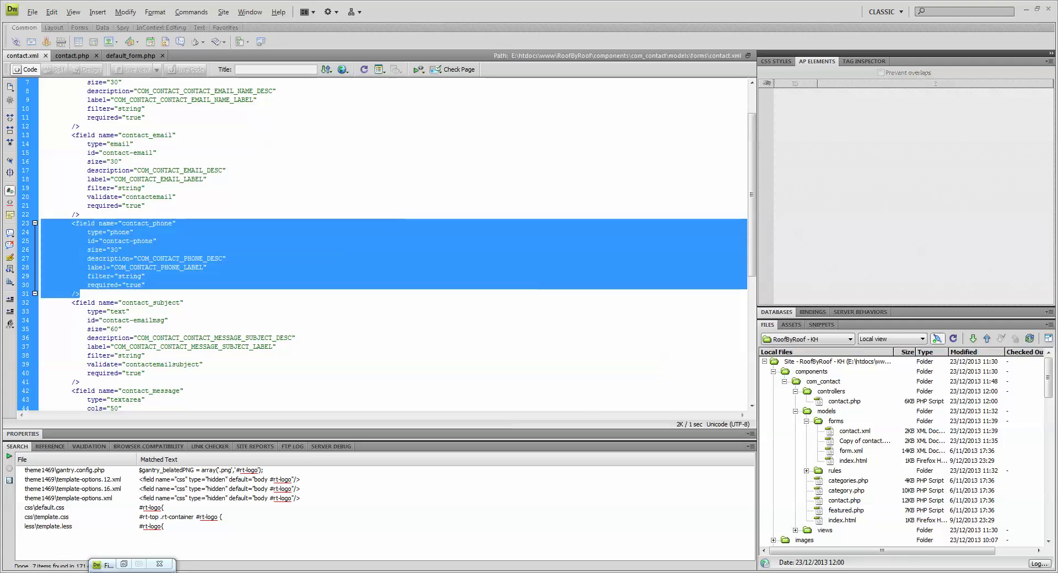
key("Right")
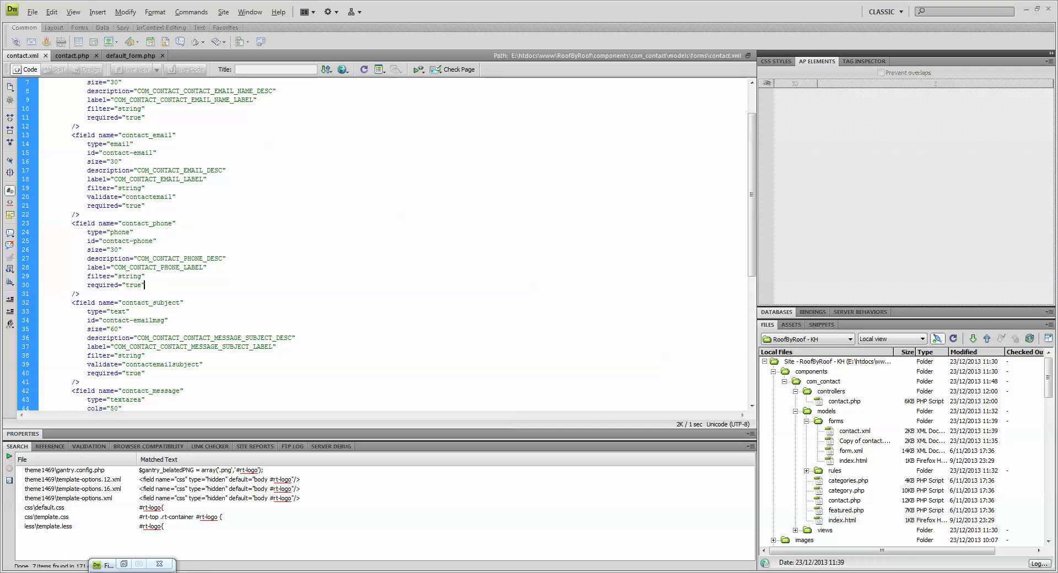
key("Down")
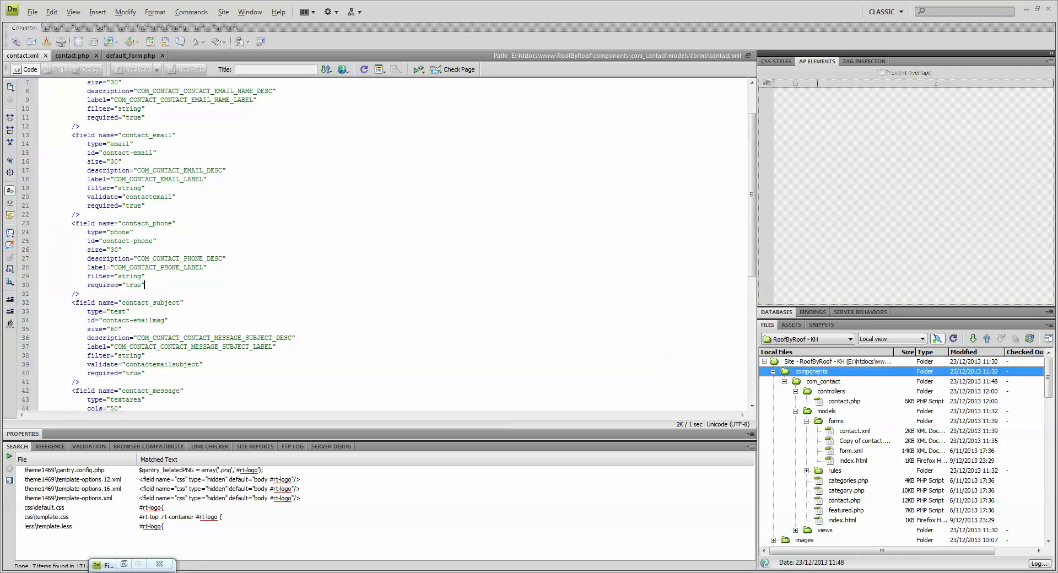
key("Down")
key("Down")
key("Down")
key("Down")
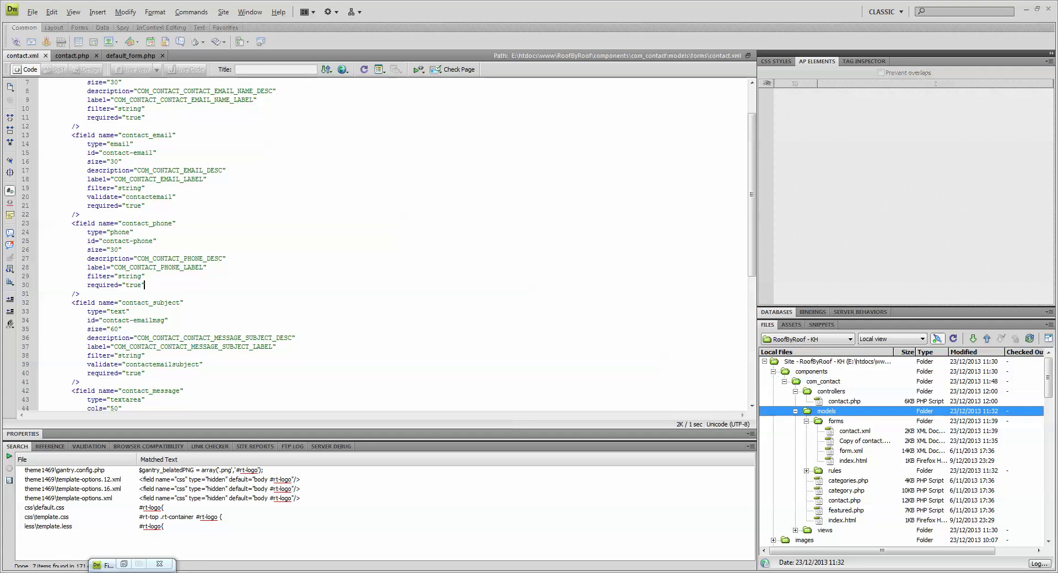
key("Down")
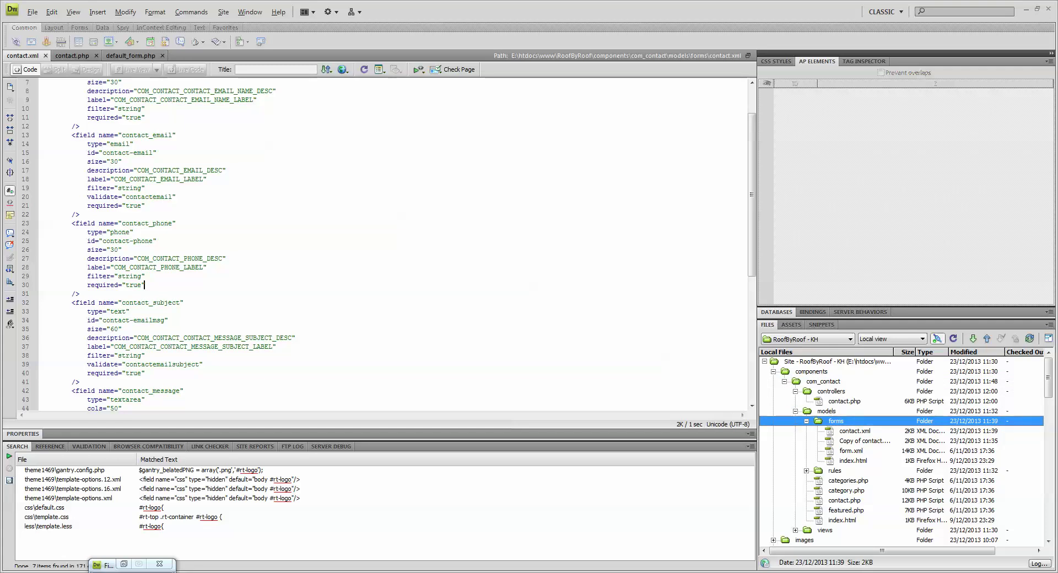
key("Down")
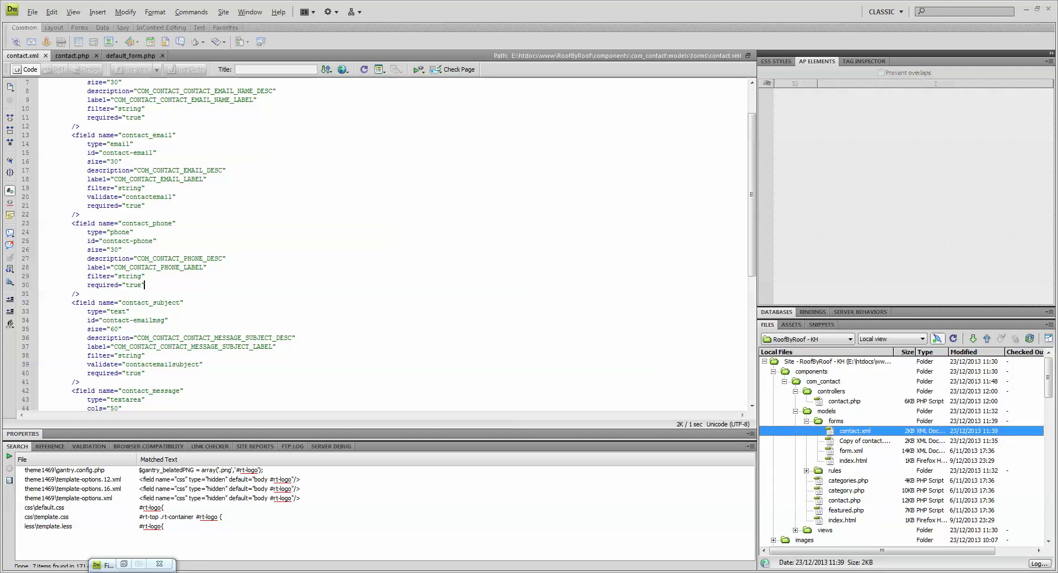
key("ctrl+a")
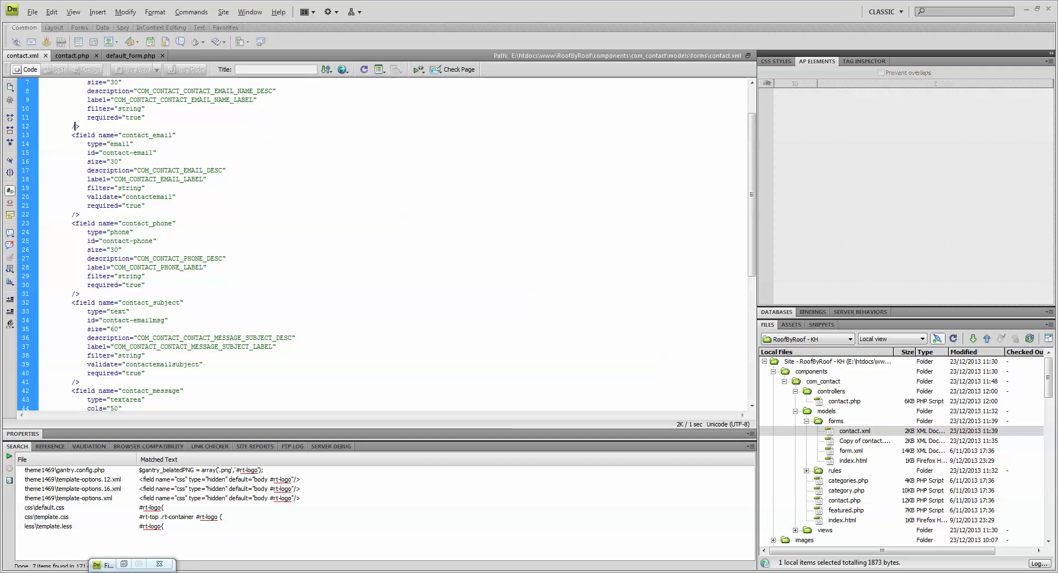
mouse_move(80, 294)
left_mouse_down()
mouse_move(42, 254)
mouse_move(41, 223)
left_mouse_up()
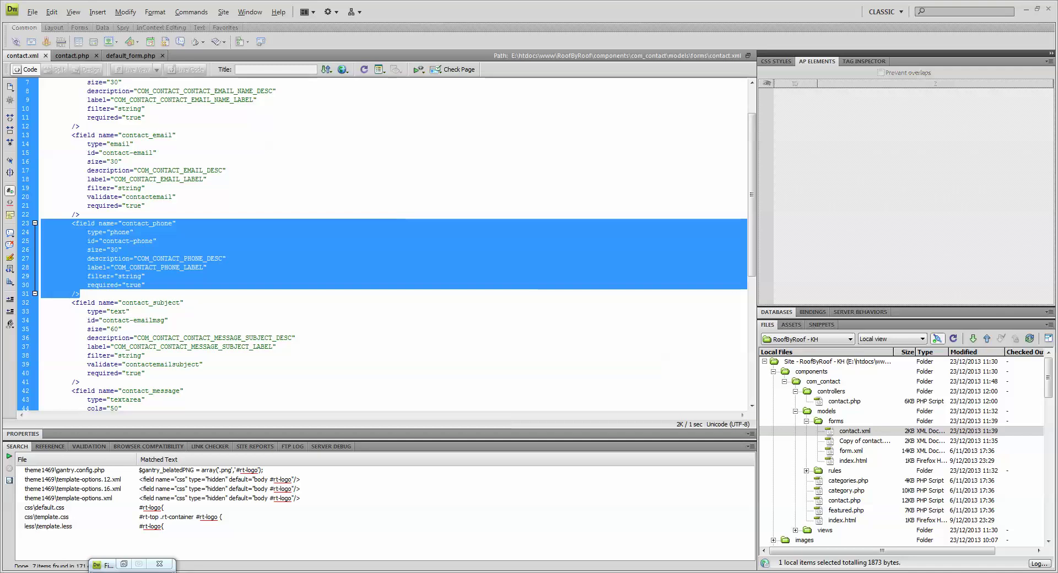
left_click(117, 258)
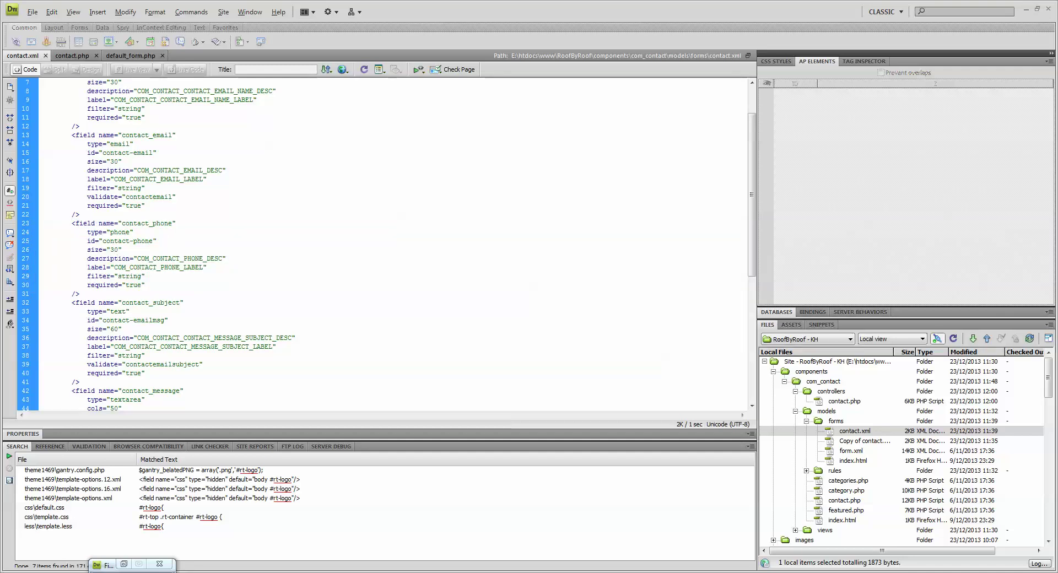
mouse_move(122, 223)
left_mouse_down()
mouse_move(130, 223)
mouse_move(72, 135)
left_mouse_up()
left_click(72, 135)
left_click_drag(71, 223, 80, 293)
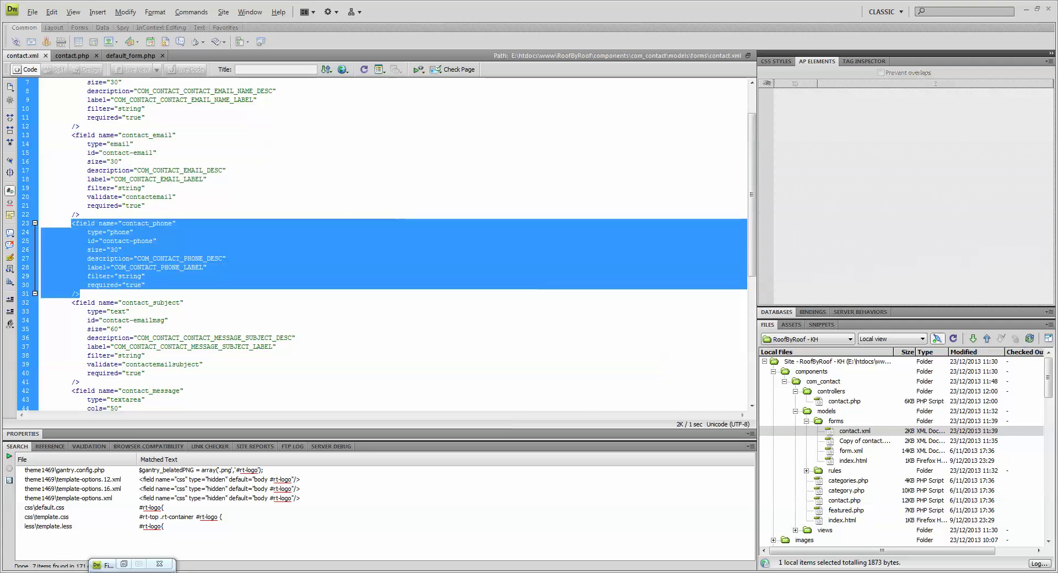
left_click(152, 223)
mouse_move(152, 223)
left_mouse_down()
mouse_move(165, 224)
mouse_move(41, 196)
left_mouse_up()
left_click(125, 232)
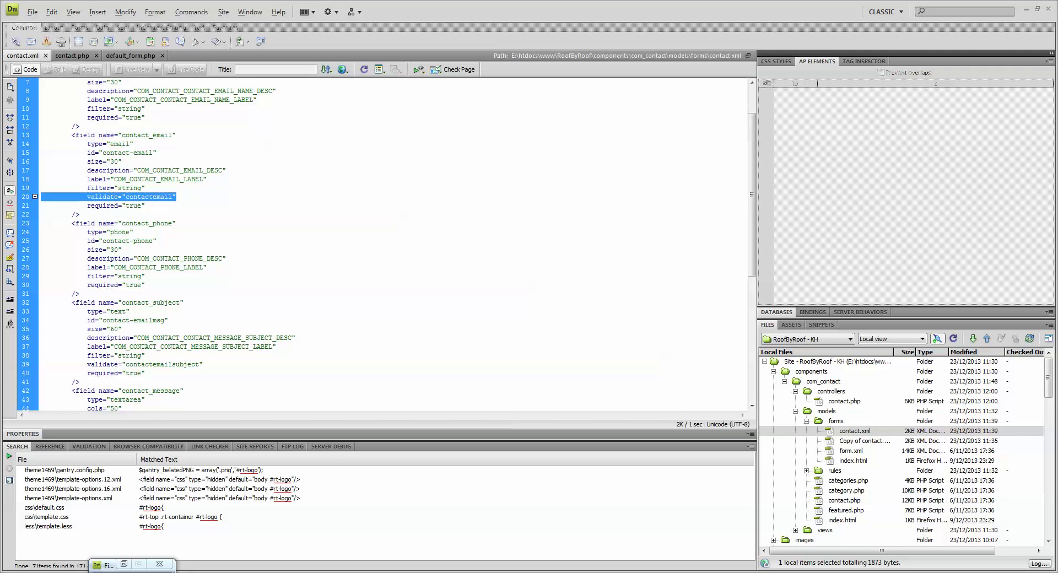
key("Right")
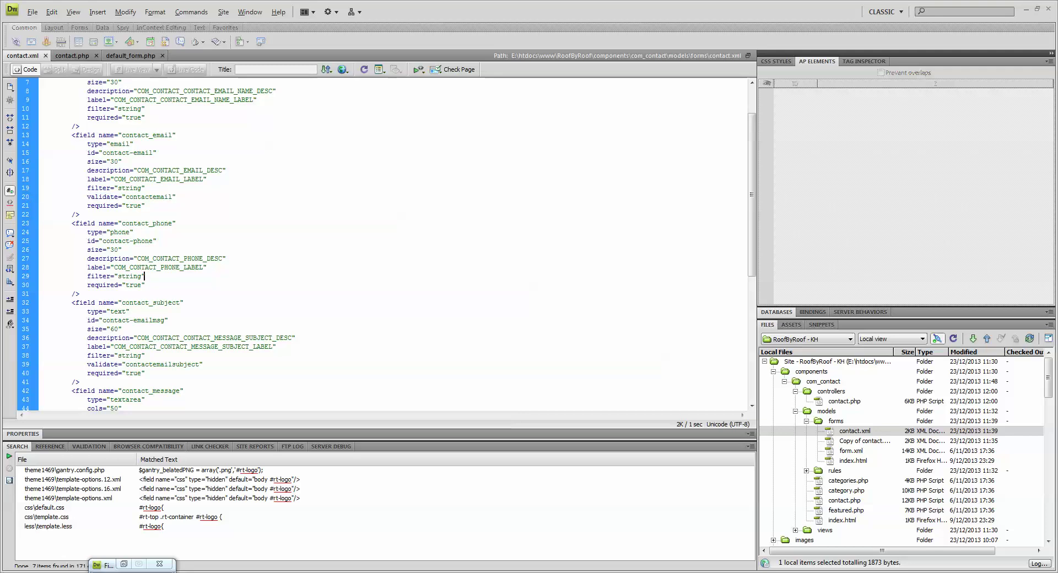
key("Down")
key("Down")
key("Down")
Open contact.php from com_contact > controllers in the site files list.
left_click(854, 431)
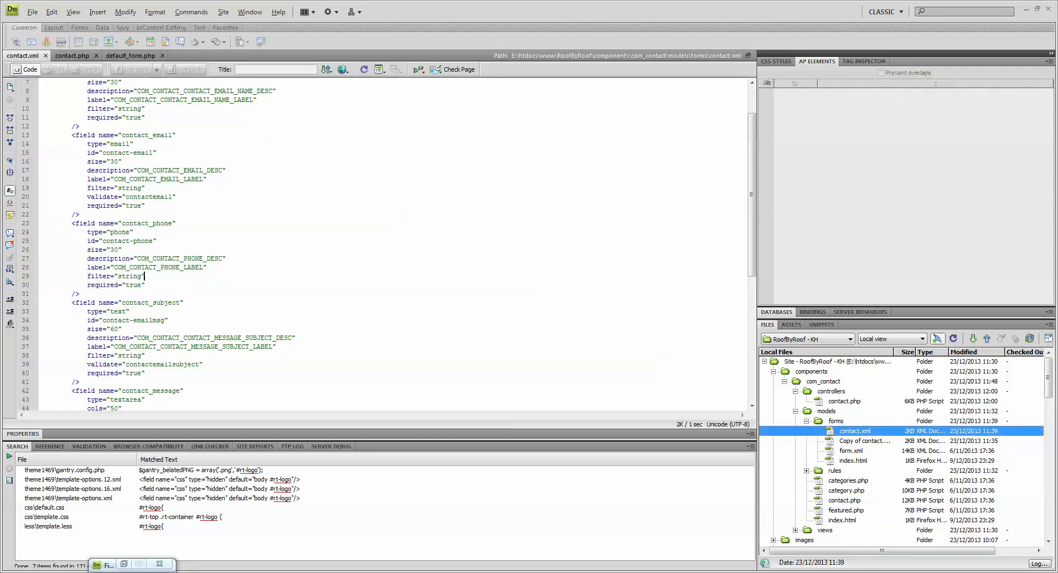
left_click(823, 381)
key("Down")
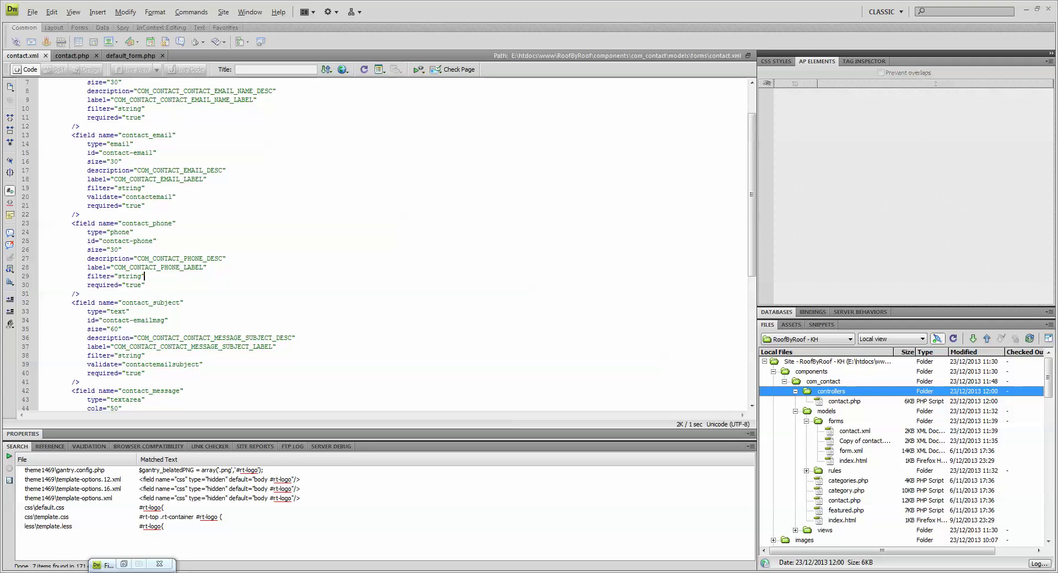
key("Down")
key("Return")
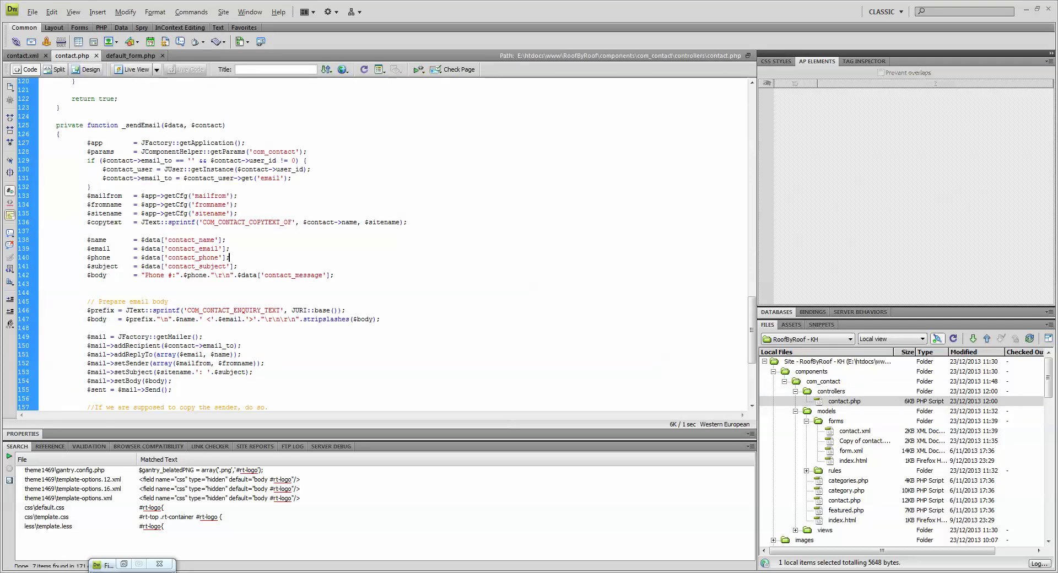
Highlight the _sendEmail function header and the $phone assignment on line 140.
scroll(229, 310, "up", 2)
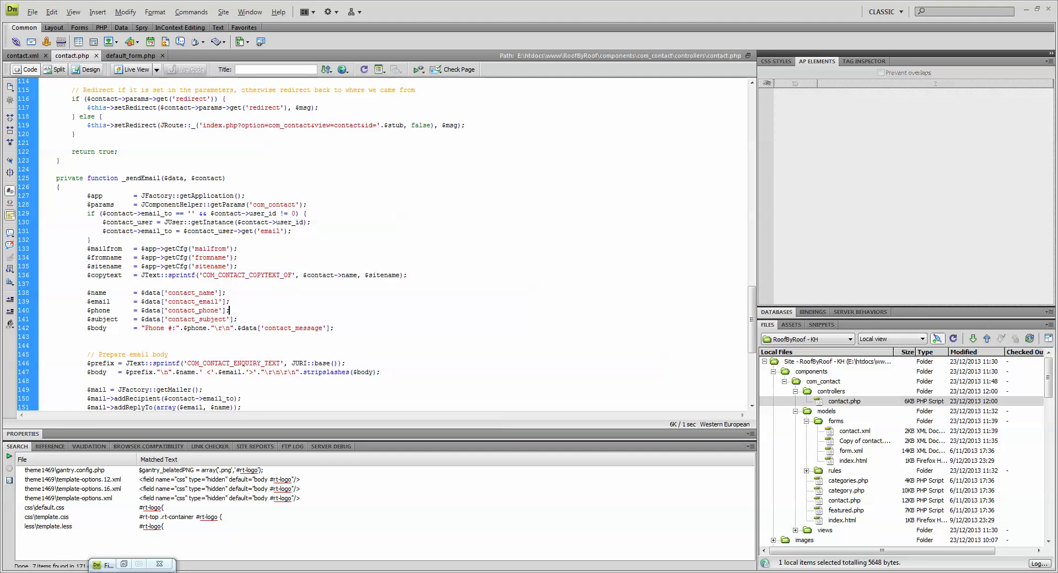
left_click_drag(87, 178, 59, 187)
left_click_drag(122, 178, 162, 178)
left_click(180, 178)
double_click(91, 310)
left_click_drag(91, 310, 228, 311)
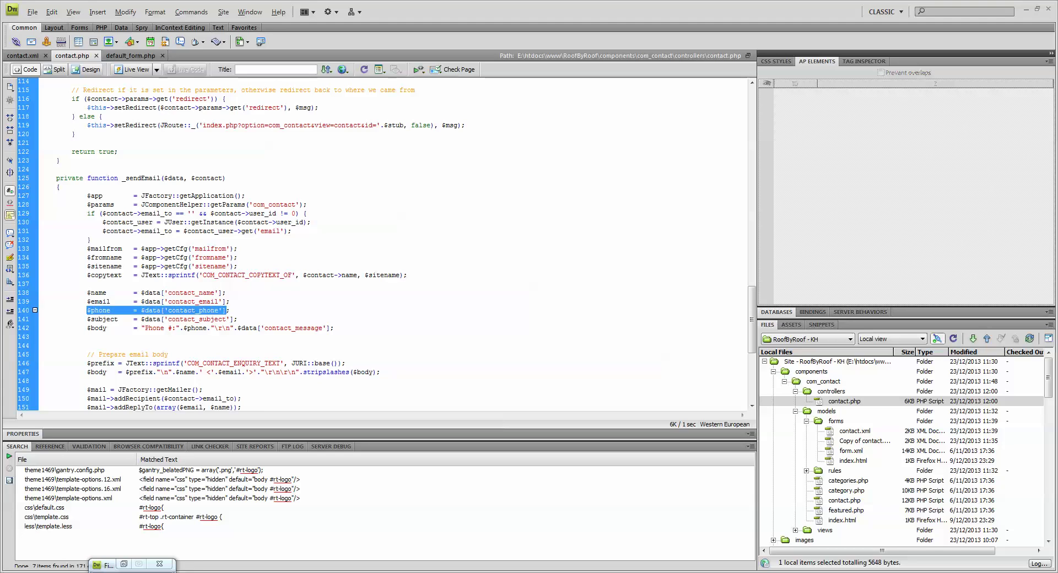
left_click(228, 310)
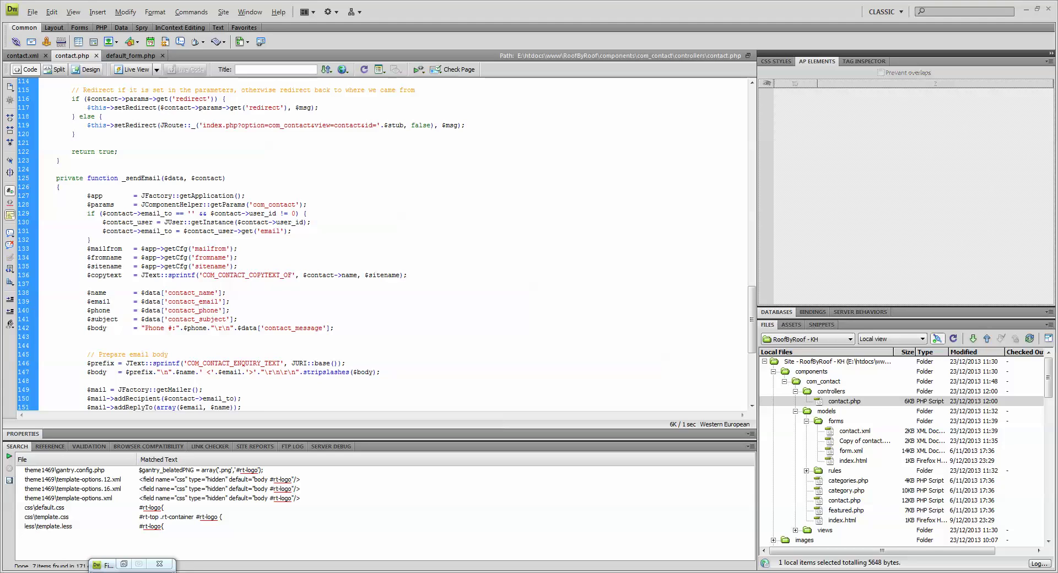
left_click(106, 328)
scroll(105, 328, "down", 1)
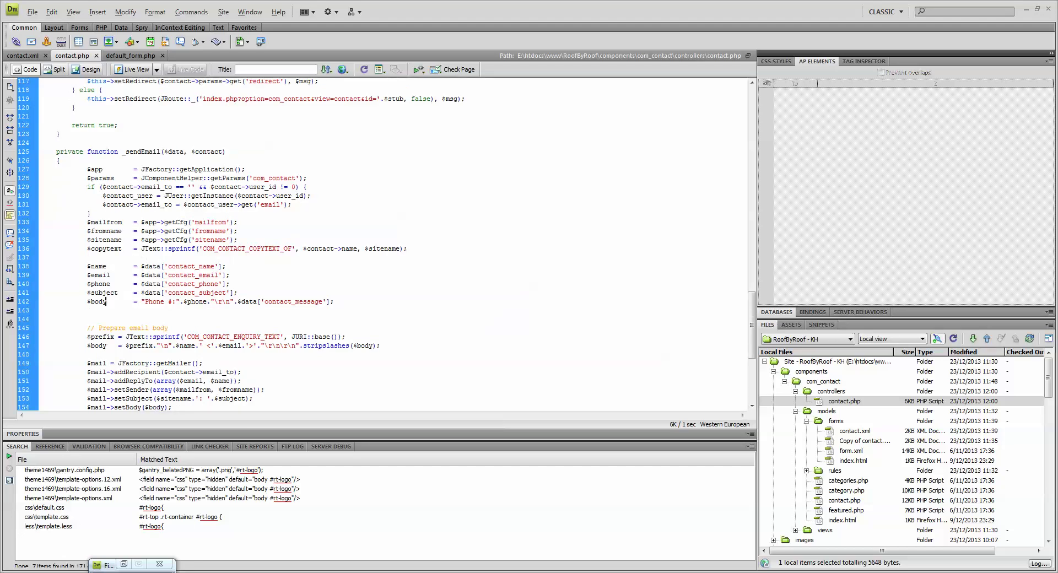
left_click_drag(141, 301, 203, 302)
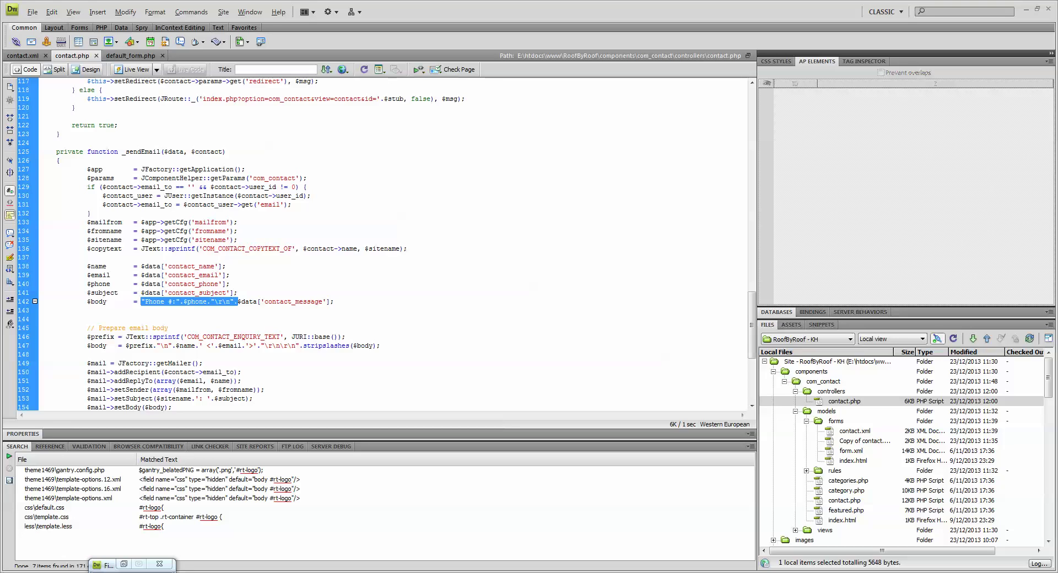
left_click(204, 302)
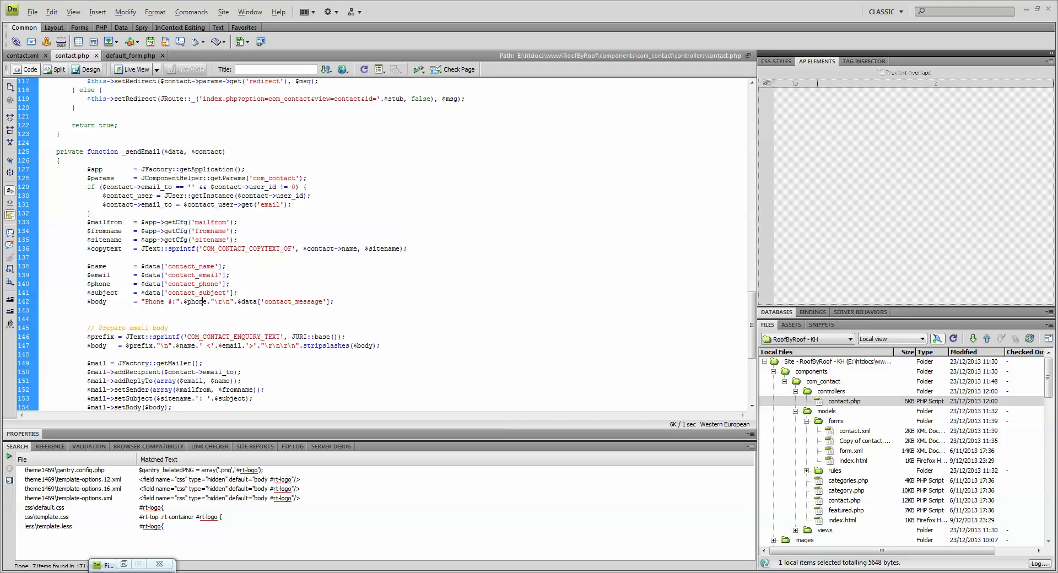
left_click_drag(144, 302, 237, 310)
left_click(40, 319)
left_click_drag(231, 302, 219, 301)
left_click(220, 301)
left_click_drag(231, 301, 218, 301)
scroll(394, 245, "up", 2)
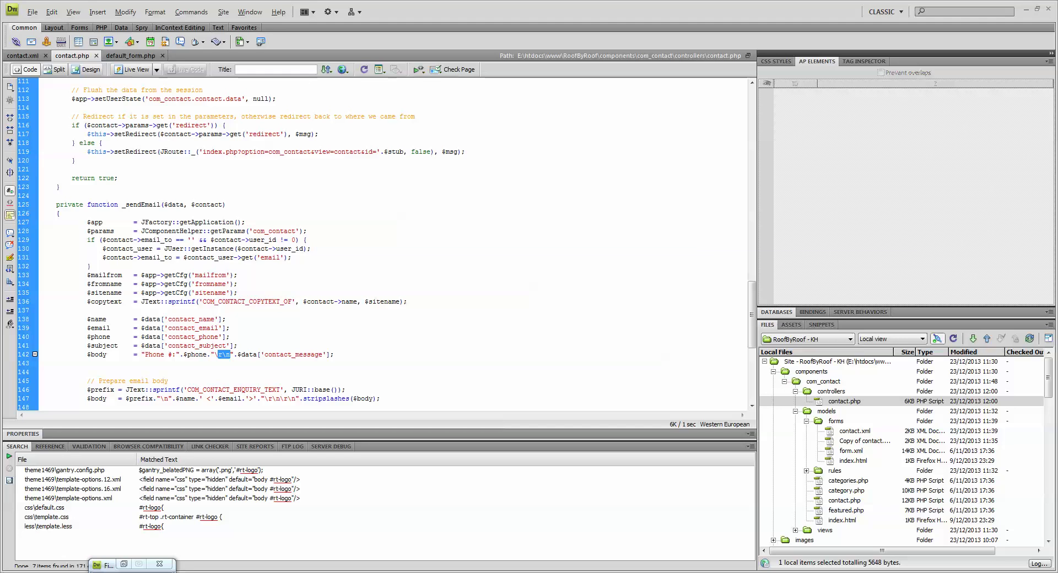
Search contact.php for 'phone' to reach the $phone match on line 140, then close Find.
left_click(70, 319)
key("ctrl+f")
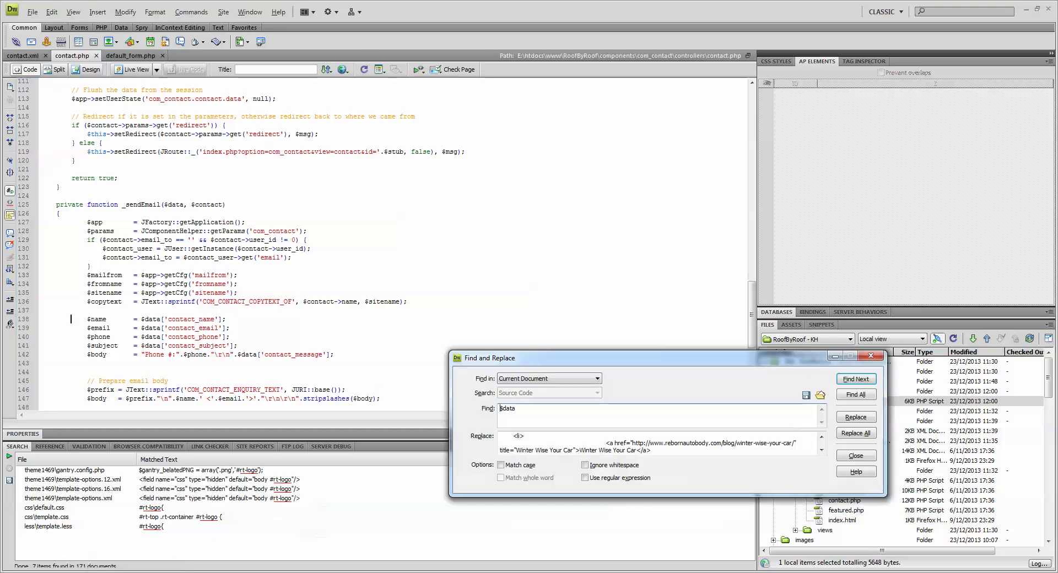
type("phone")
key("Return")
key("Return")
key("Return")
key("Return")
key("Return")
key("Return")
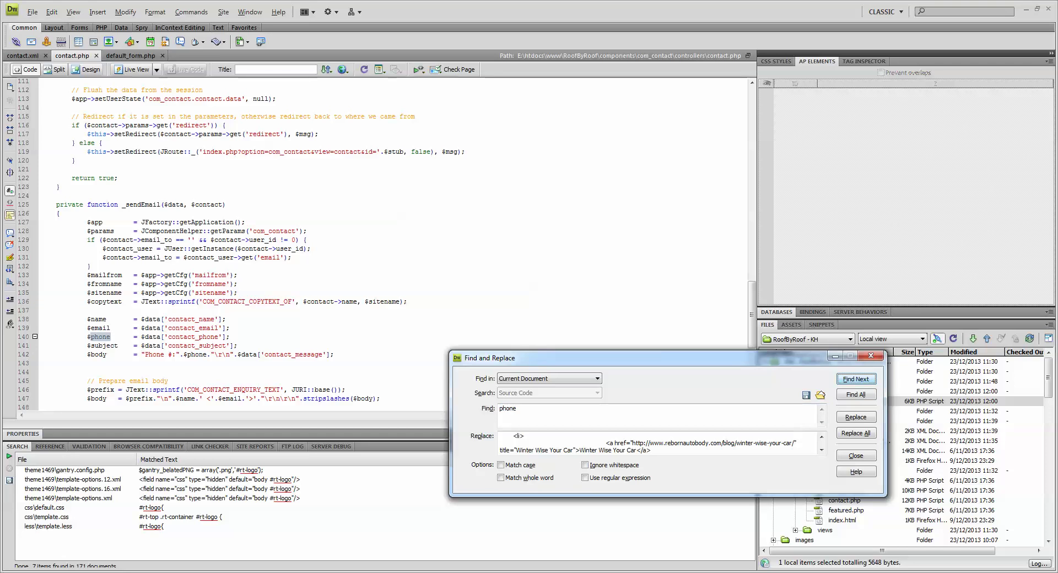
key("Return")
key("Return")
key("Return")
key("Return")
left_click(871, 355)
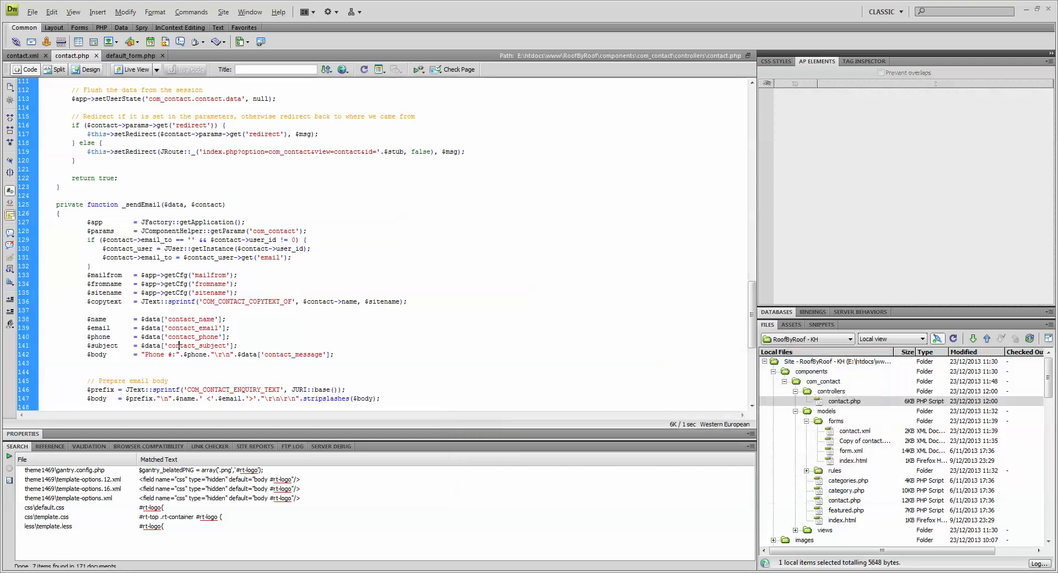
Expand templates > theme1469 > html > com_contact in the Files panel.
scroll(386, 245, "down", 1)
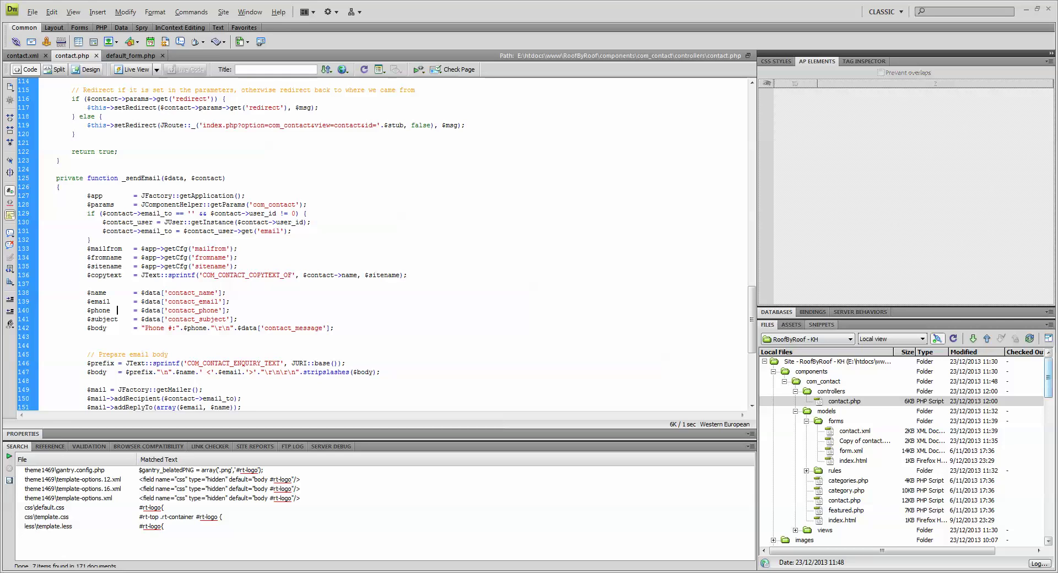
mouse_move(1048, 377)
left_mouse_down()
mouse_move(1048, 515)
mouse_move(1048, 416)
left_mouse_up()
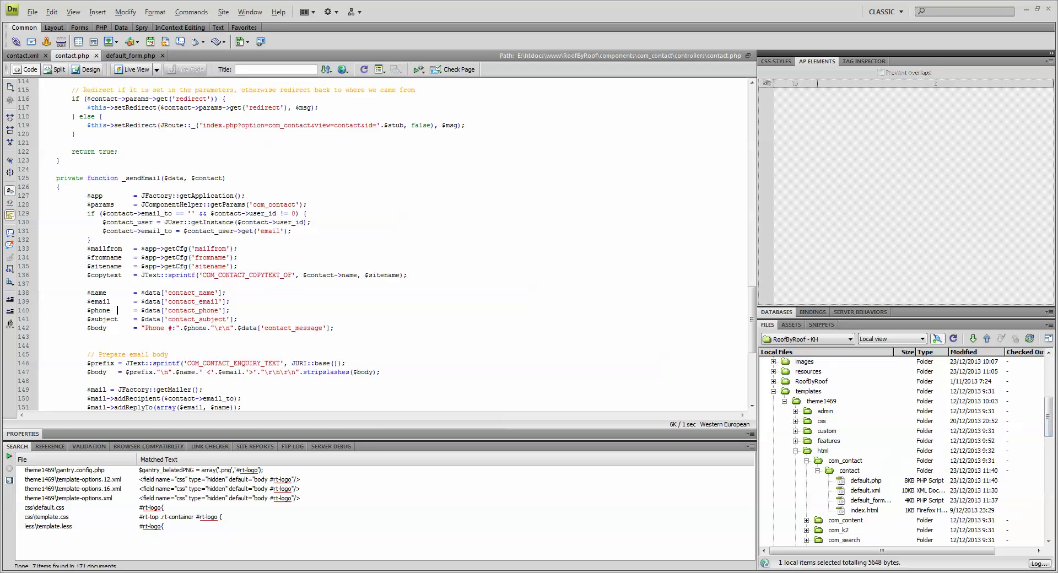
left_click(808, 391)
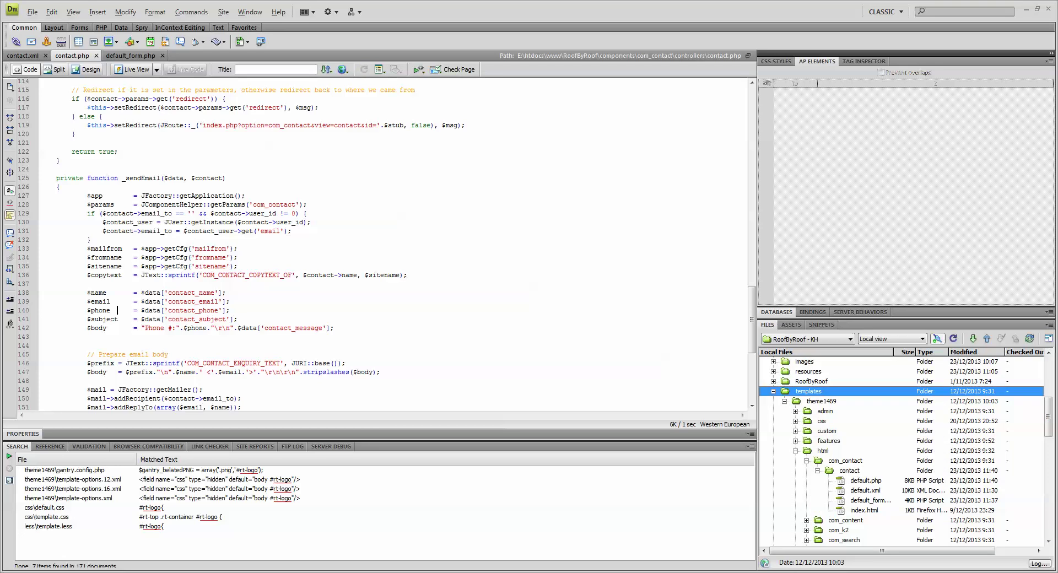
key("Down")
scroll(904, 446, "down", 1)
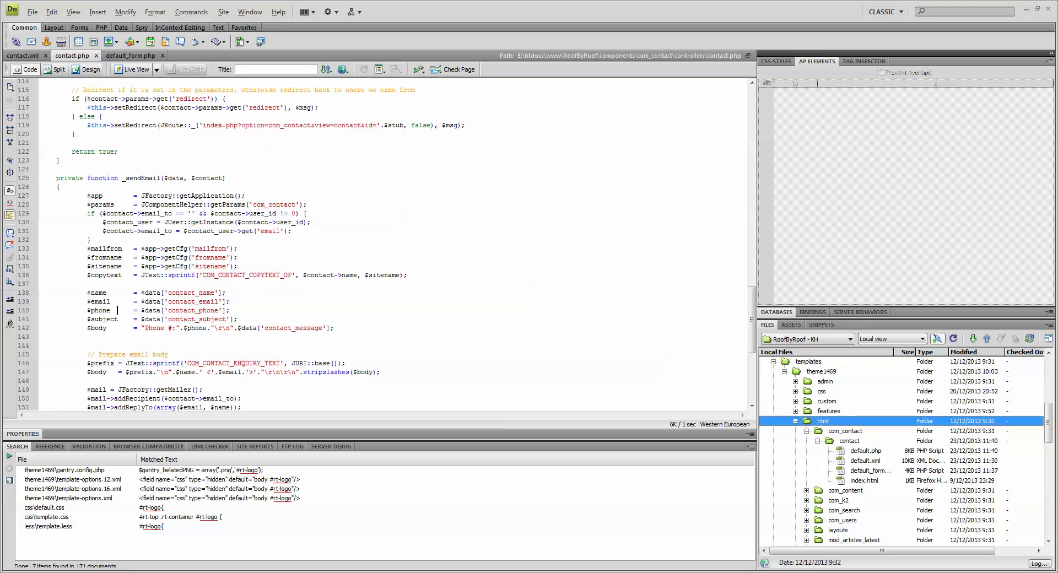
key("Down")
key("Down")
key("Down")
key("Down")
key("Down")
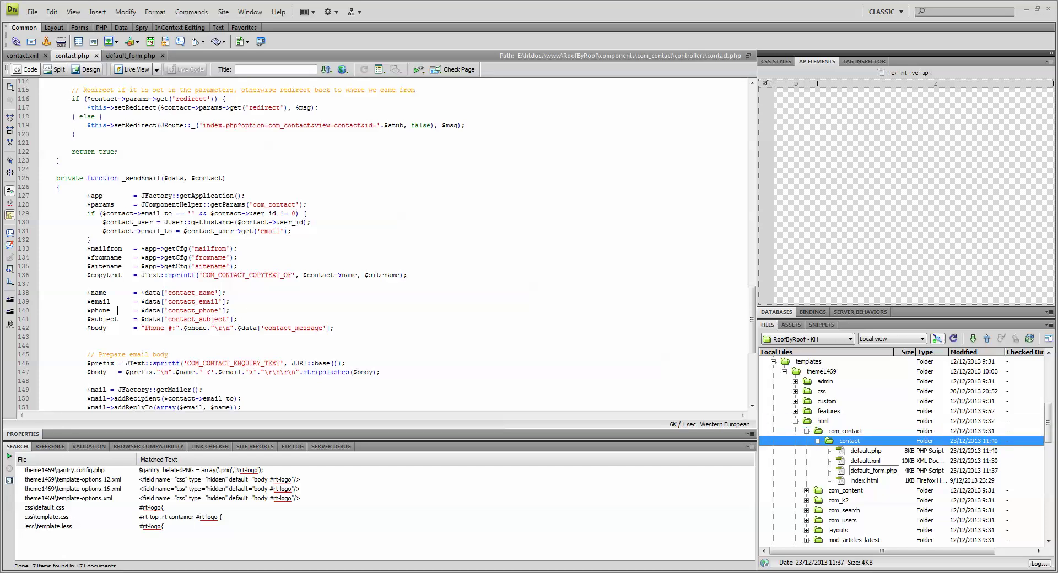
key("Down")
key("Down")
key("Down")
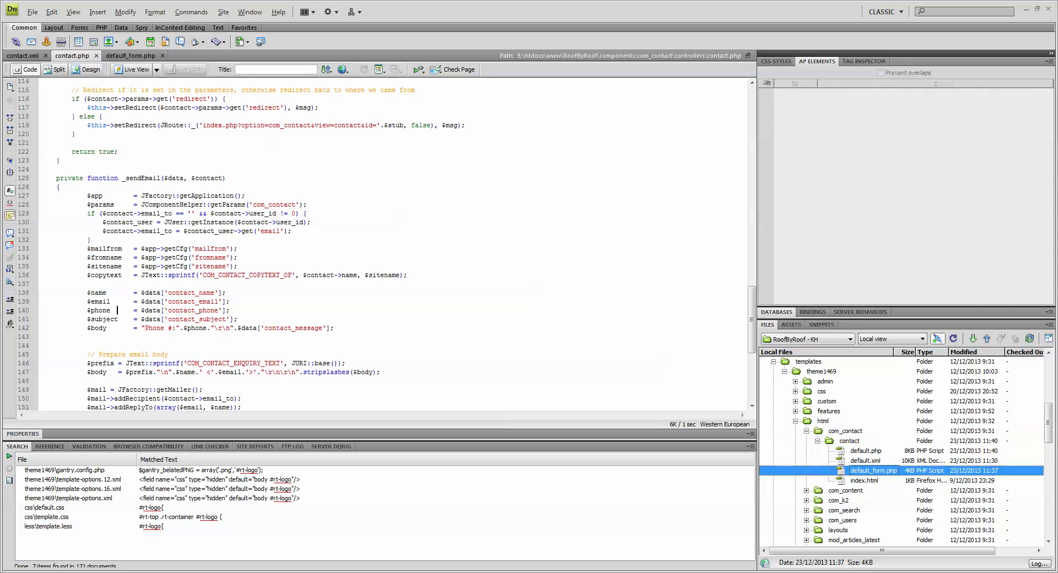
Open default_form.php and scroll up to its form field markup.
key("Return")
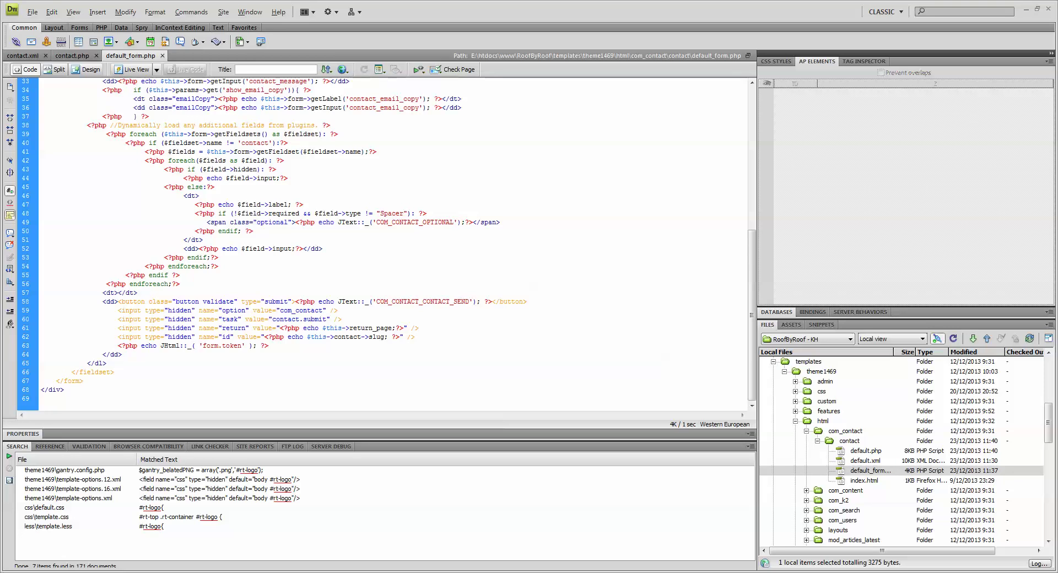
scroll(386, 242, "up", 2)
scroll(386, 242, "up", 2)
scroll(386, 243, "up", 2)
Highlight the contact_phone label and input lines, then the contact_phone name on line 28.
left_click_drag(344, 204, 42, 195)
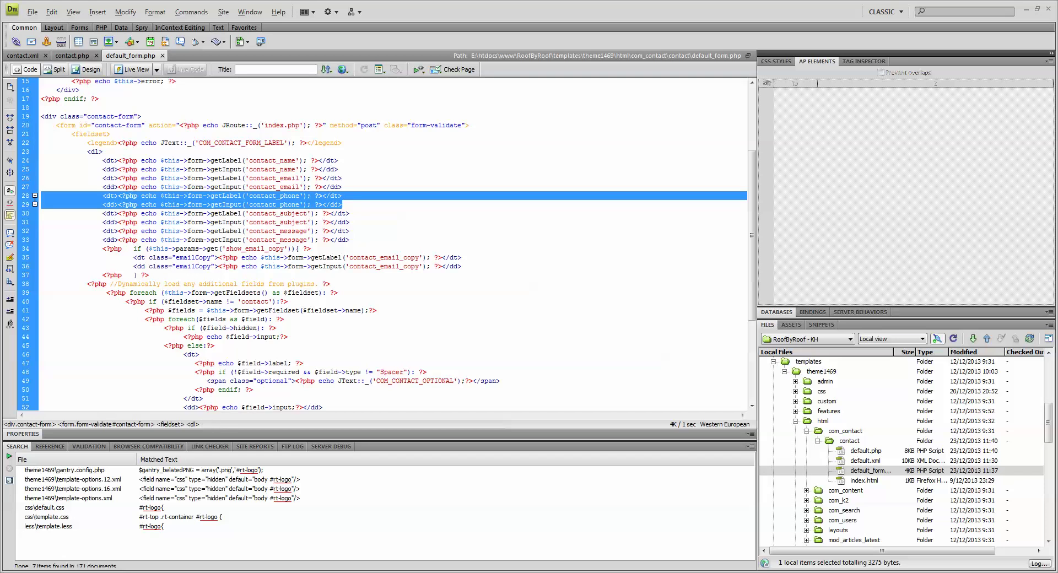
left_click(268, 195)
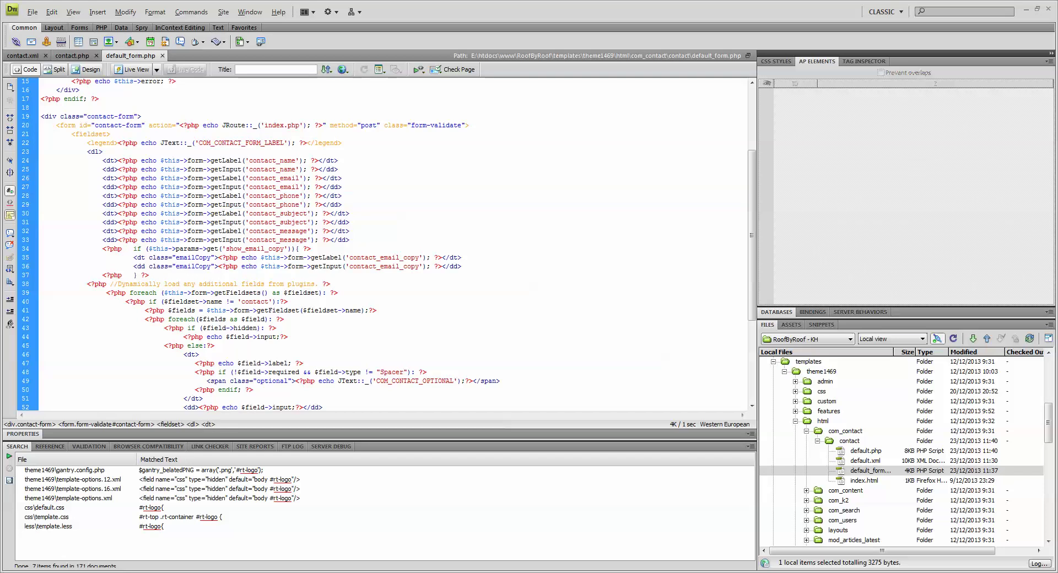
left_click_drag(264, 196, 288, 196)
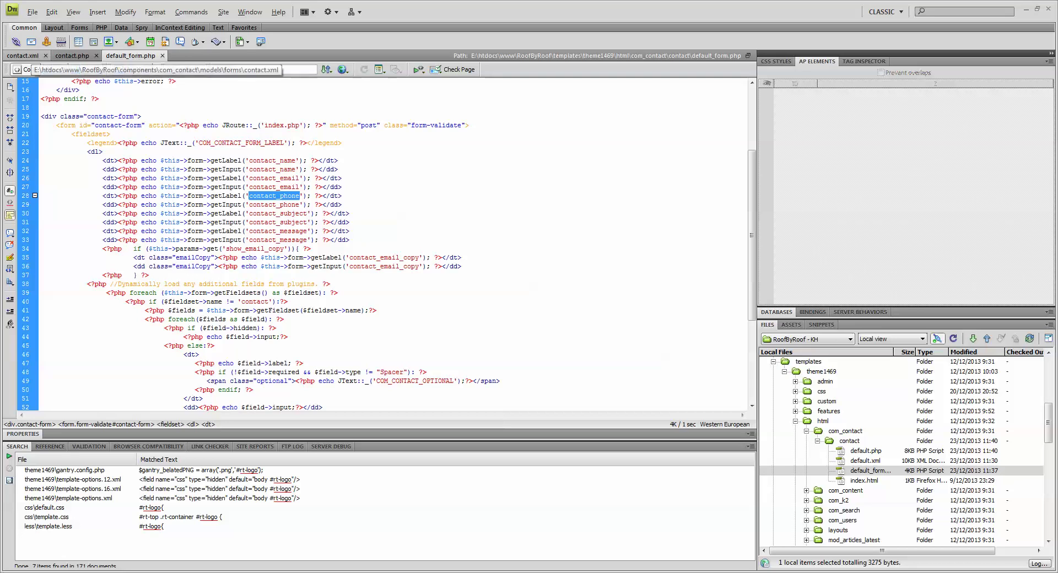
left_click(23, 56)
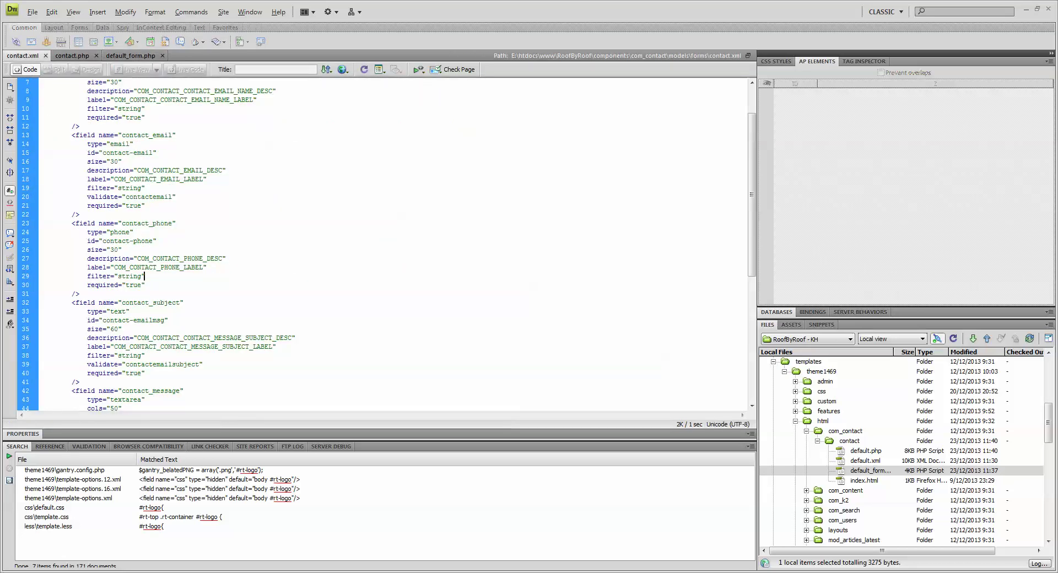
left_click_drag(173, 223, 121, 223)
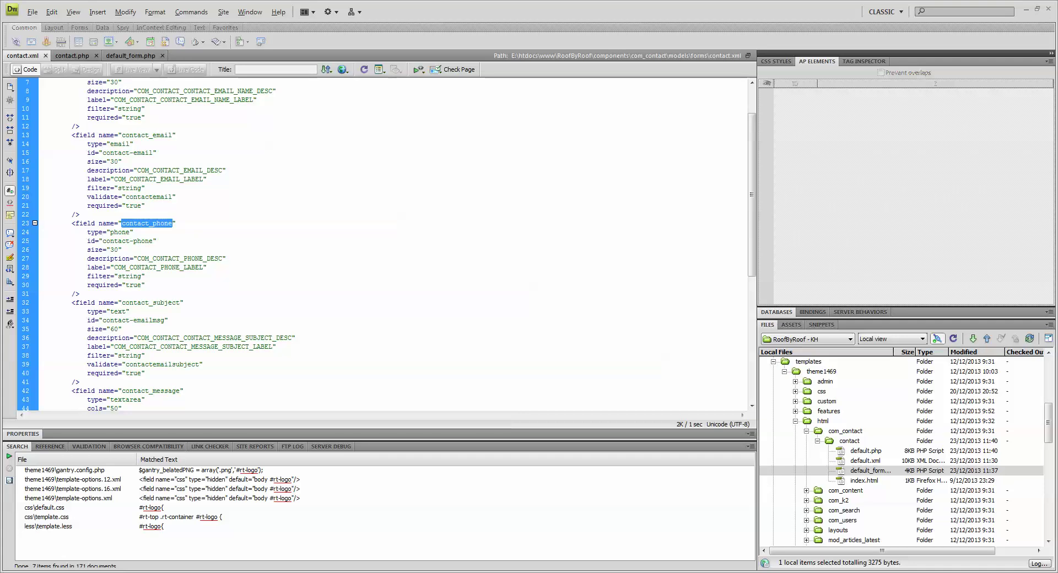
left_click(72, 56)
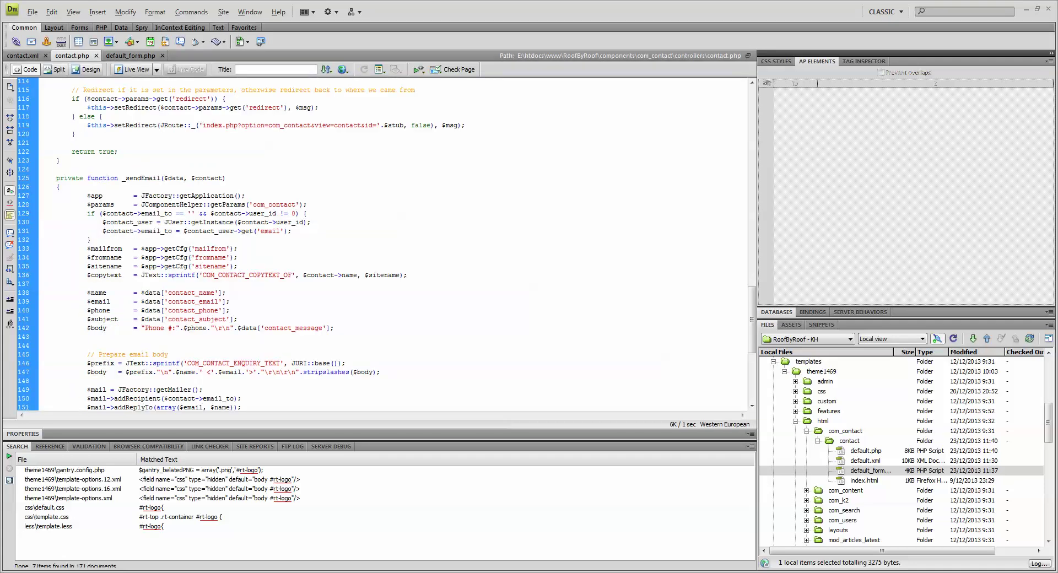
left_click_drag(220, 311, 164, 310)
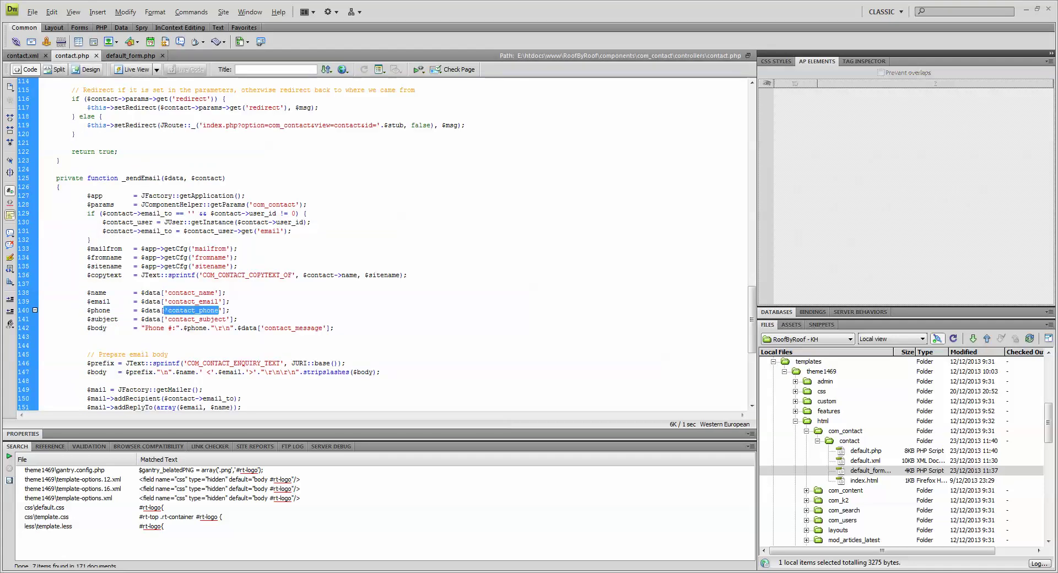
left_click(131, 56)
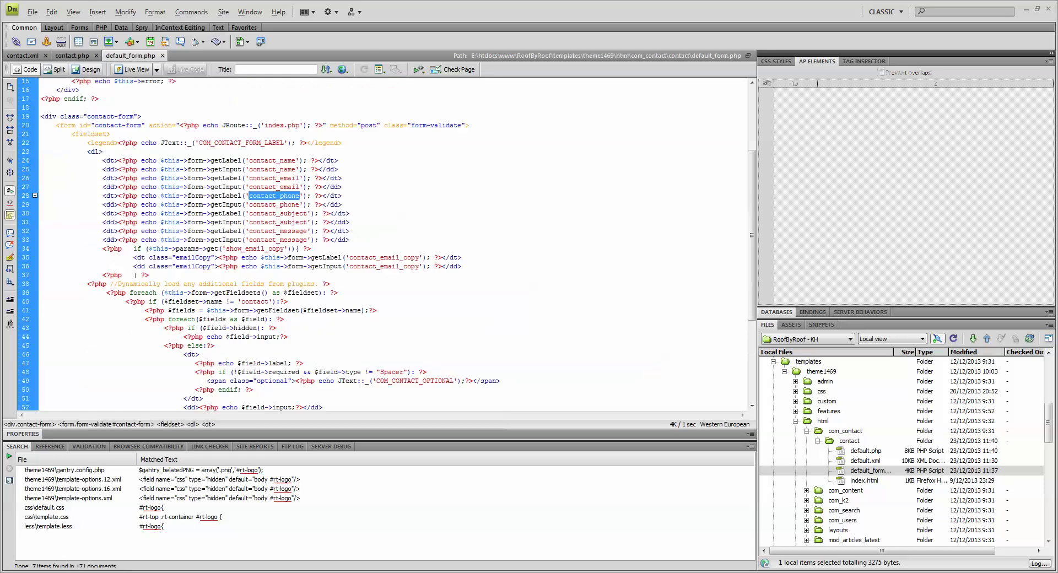
left_click_drag(343, 204, 41, 196)
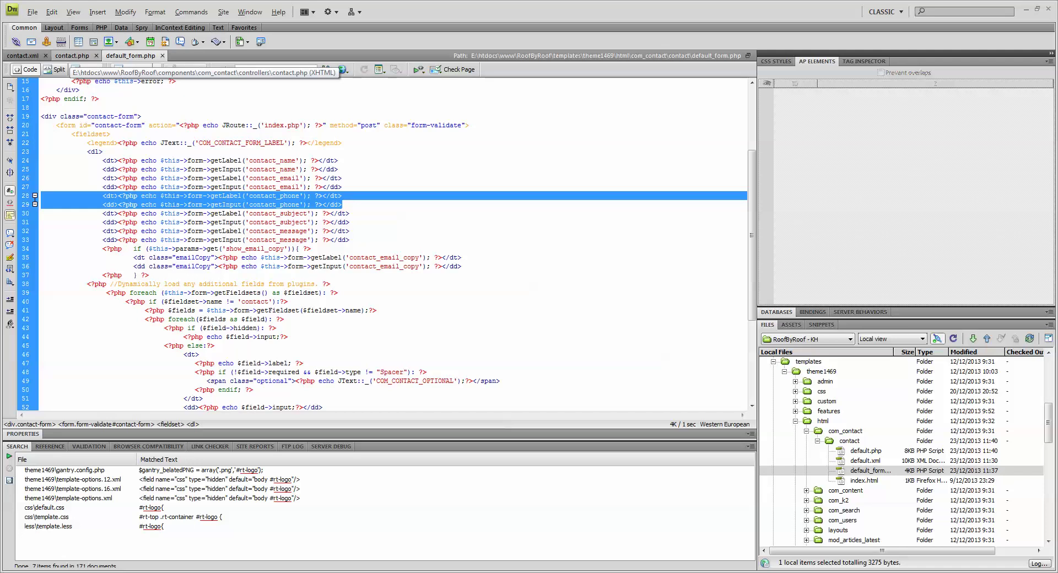
In contact.php, select the $email and $phone assignment lines 139–140.
left_click(71, 56)
left_click(198, 310)
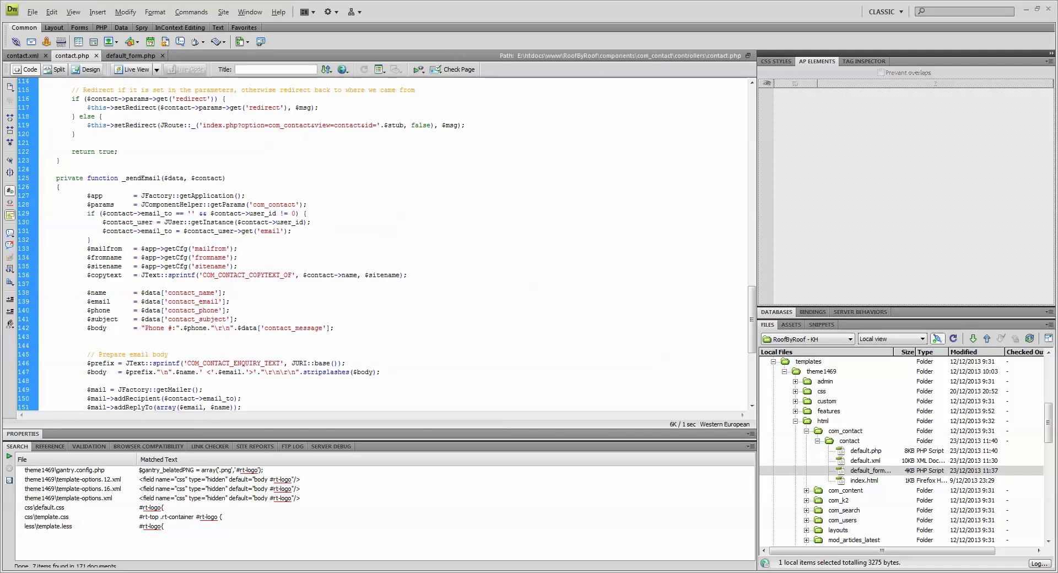
left_click_drag(231, 310, 41, 302)
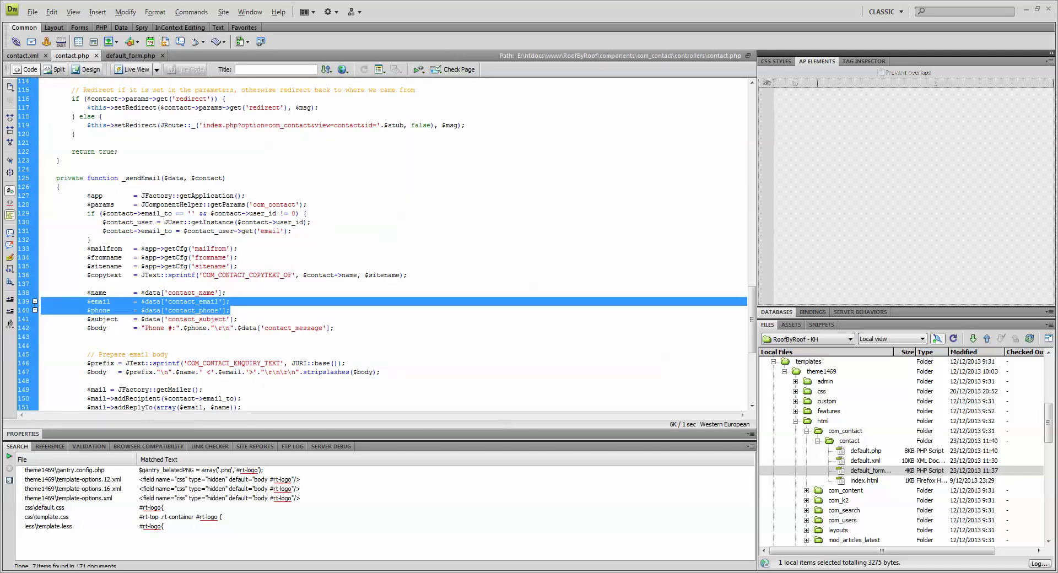
Check the phone field's label line in contact.xml, then return to contact.php.
left_click(22, 55)
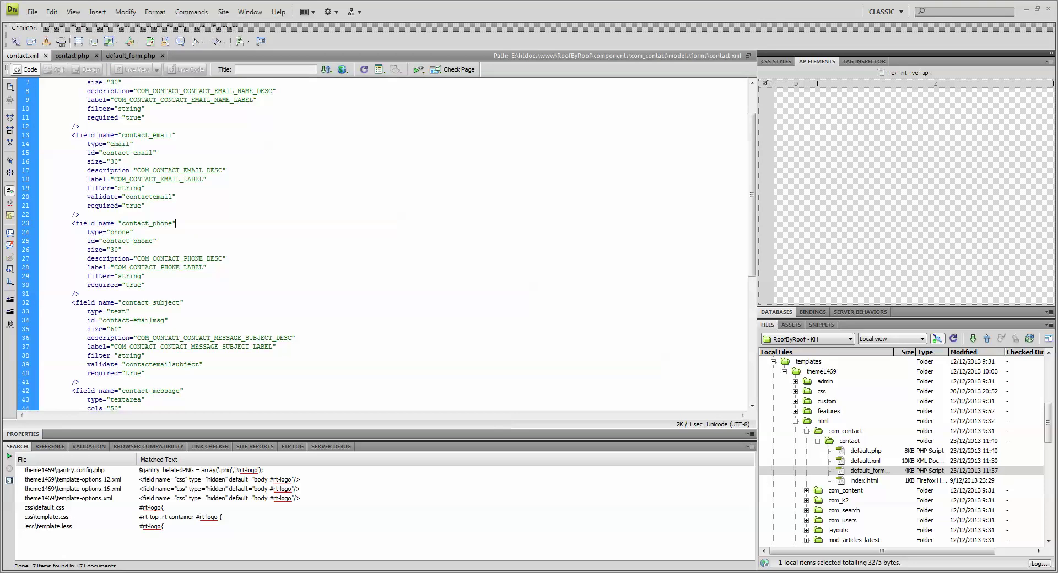
left_click_drag(207, 267, 40, 268)
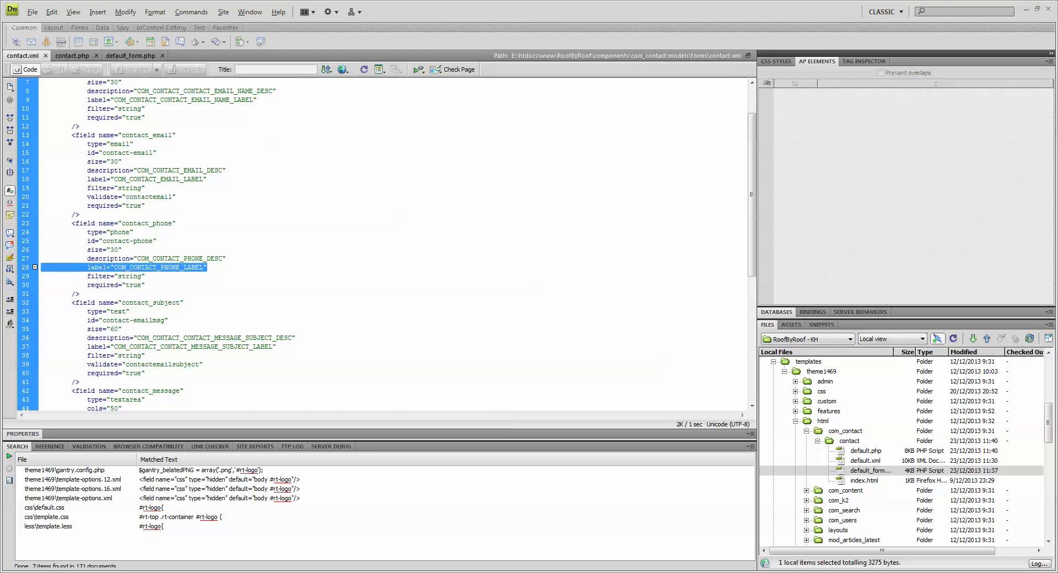
key("ctrl+Tab")
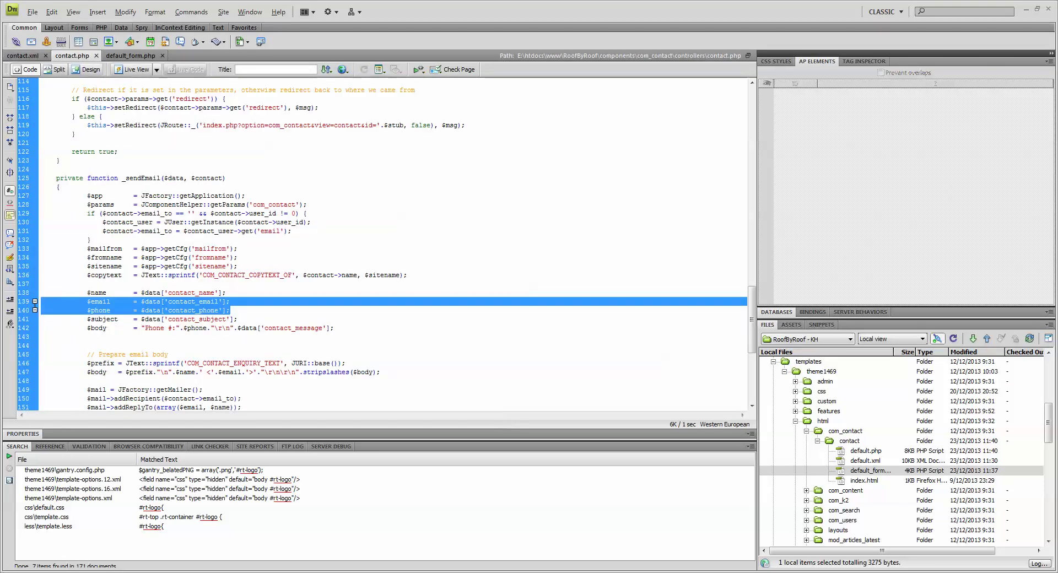
key("Left")
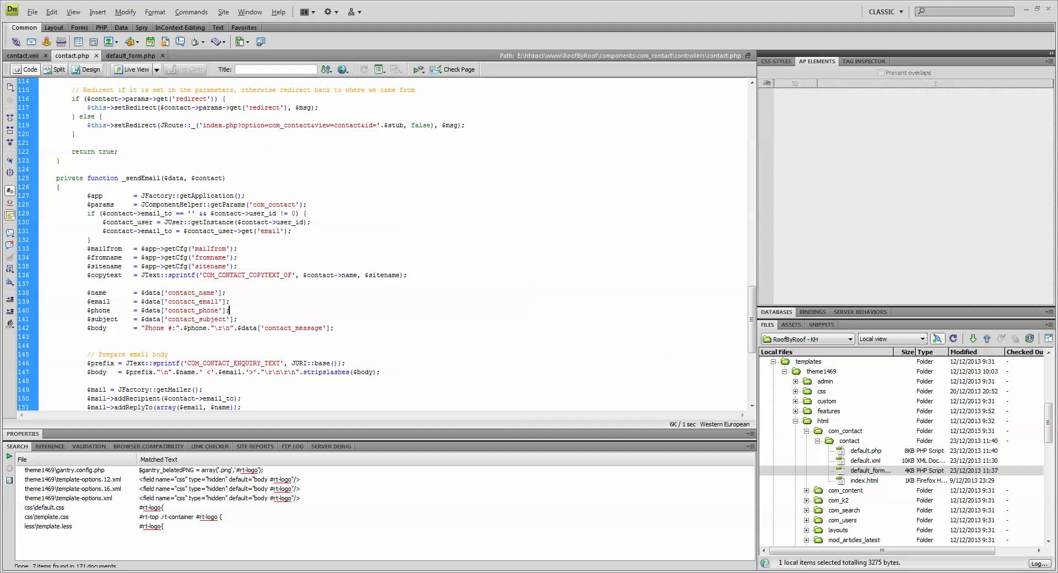